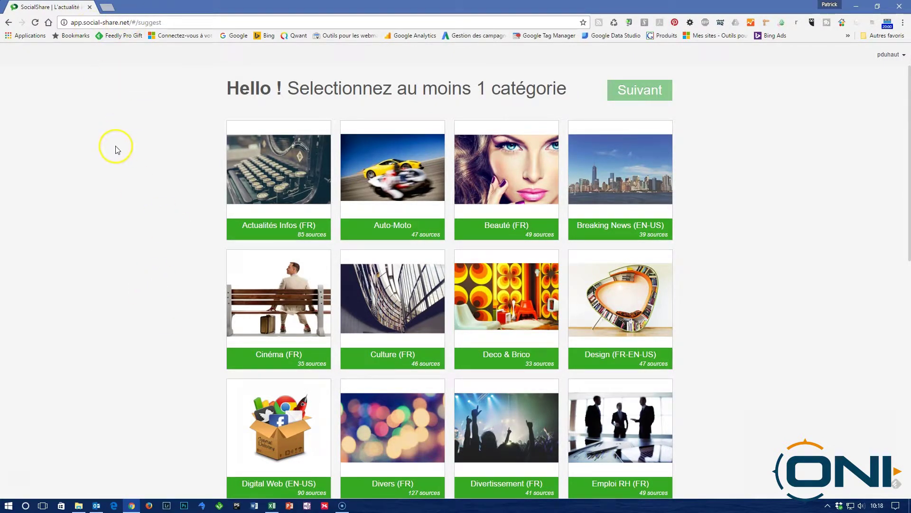
Select the categories Cinéma (FR), Digital Web (EN-US), High tech & Geek (FR), Marketing Web (FR) and Photos (FR-EN-US), and continue.
left_click(119, 23)
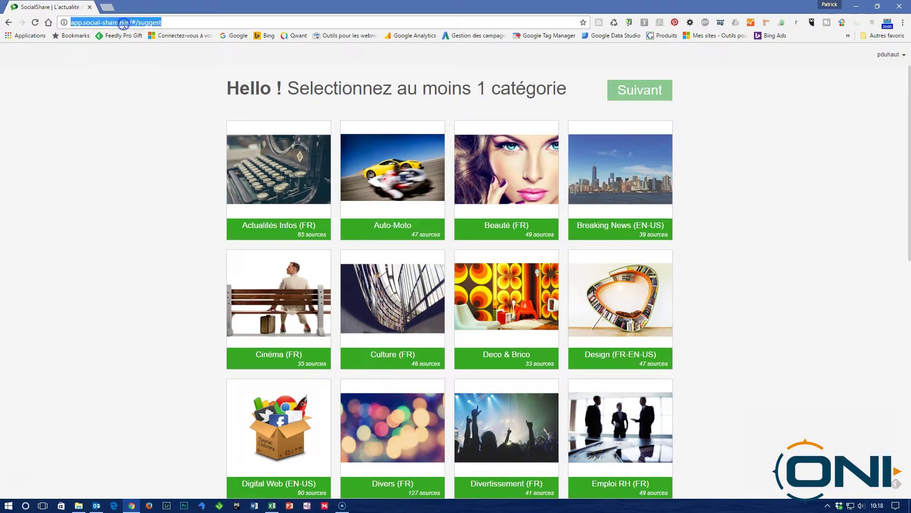
left_click(143, 114)
left_click(290, 329)
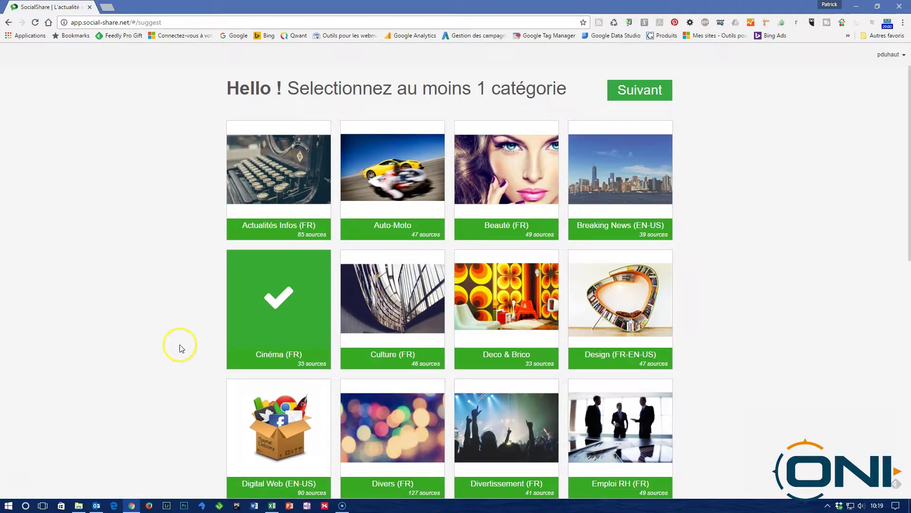
scroll(179, 348, "down", 3)
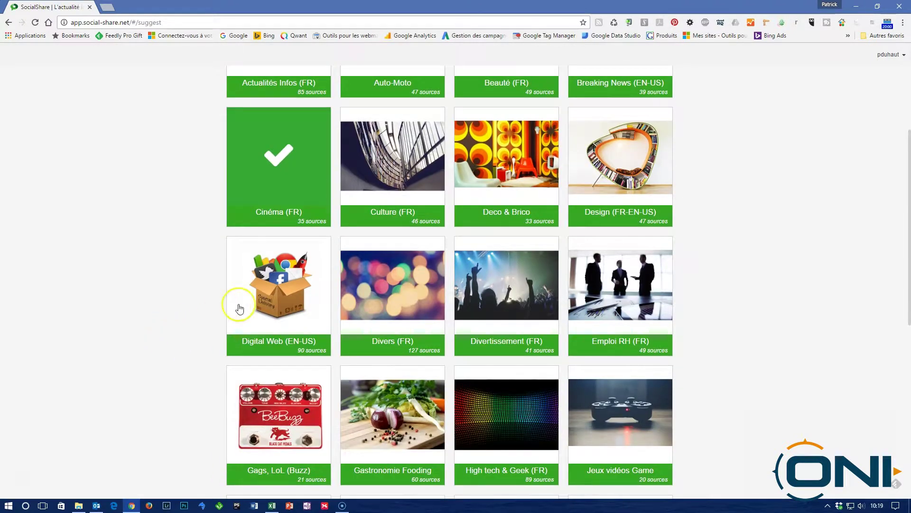
left_click(270, 295)
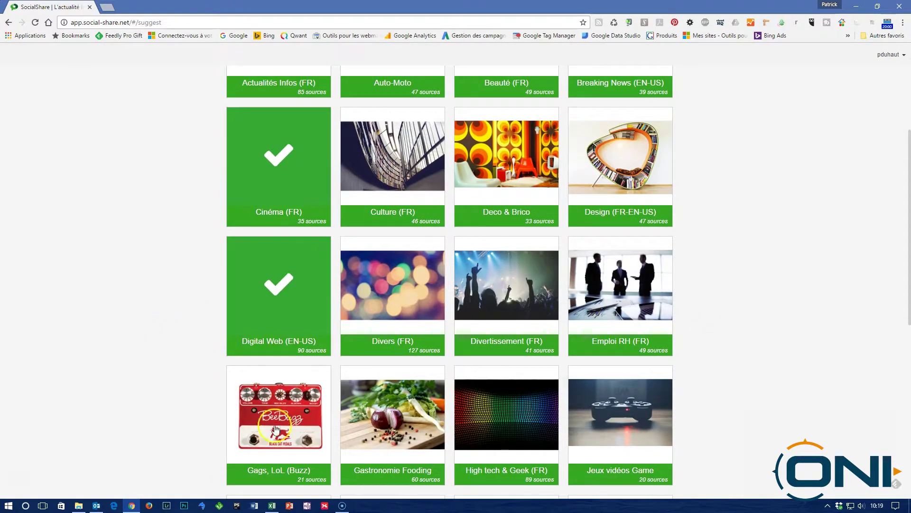
left_click(540, 433)
scroll(798, 275, "down", 4)
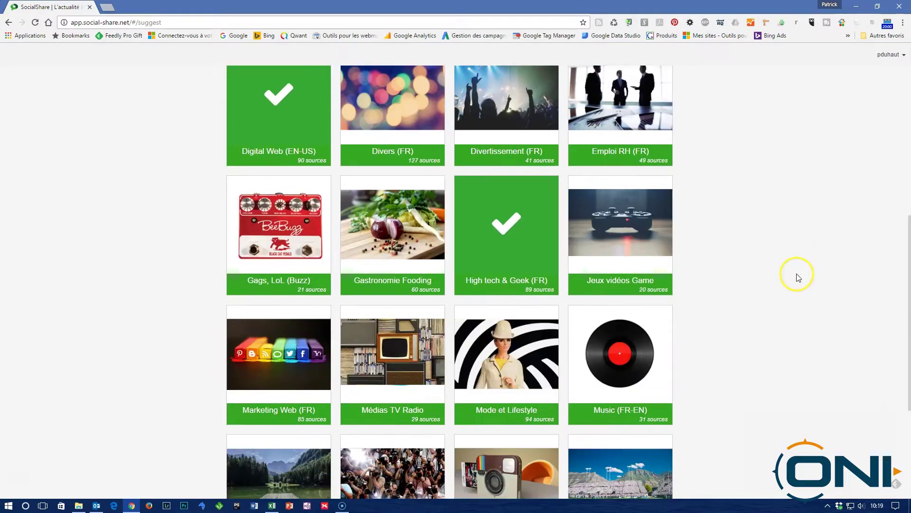
left_click(289, 375)
scroll(136, 362, "down", 3)
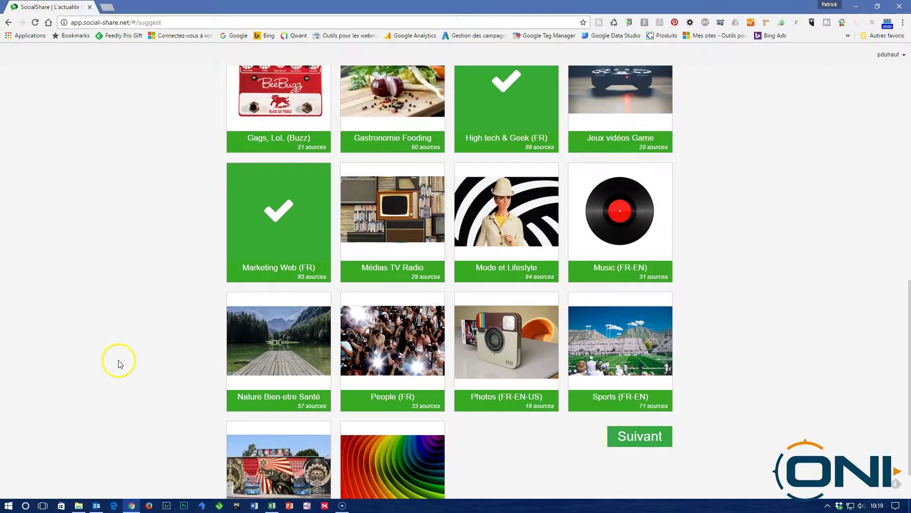
left_click(532, 363)
left_click(628, 434)
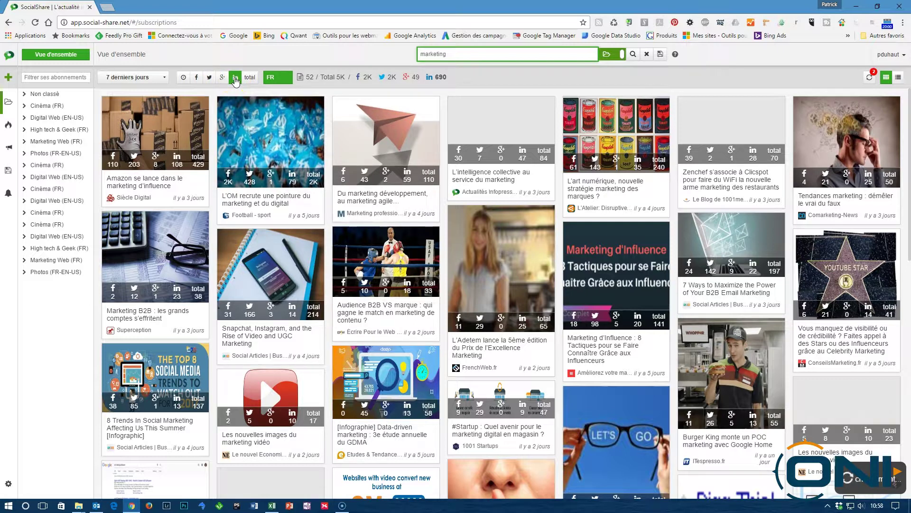
Sort the overview articles by total shares and remove the "marketing" keyword search.
left_click(250, 77)
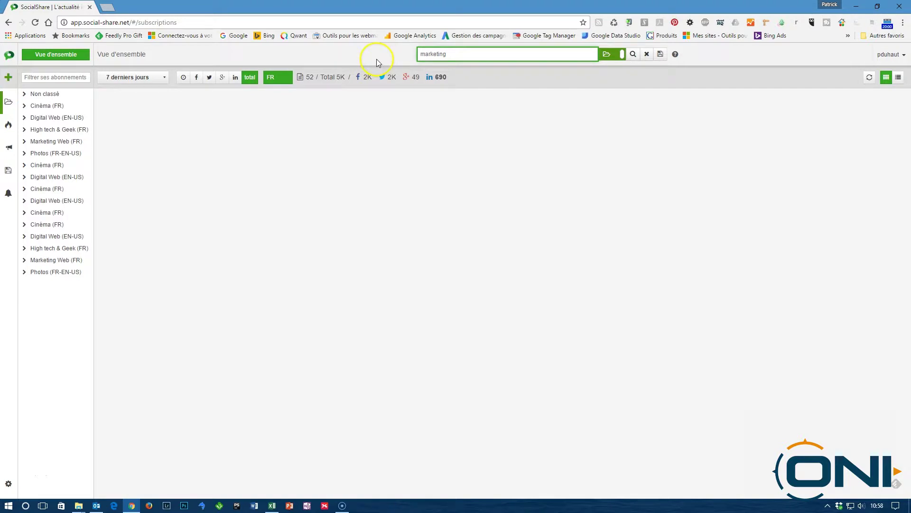
left_click_drag(451, 53, 388, 61)
key("BackSpace")
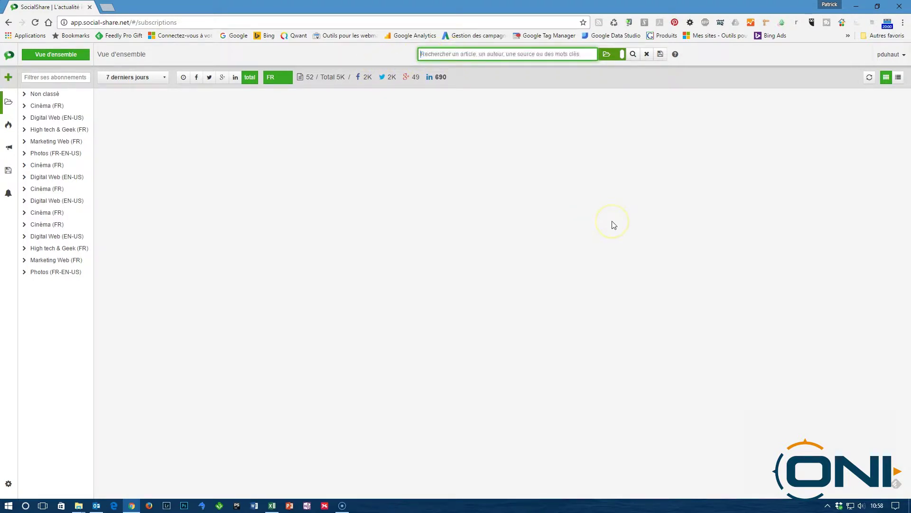
left_click(633, 54)
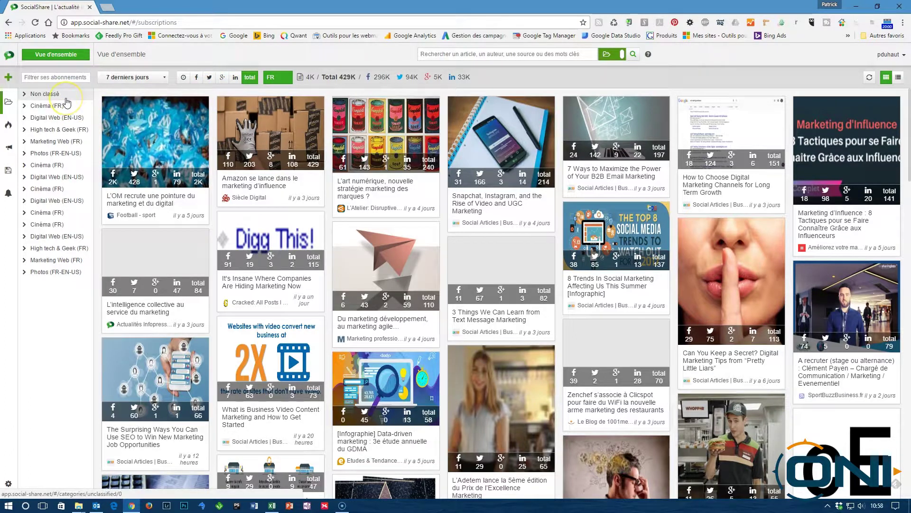
Open the Marketing Web (FR) subscription category and show its language filter options.
left_click(73, 82)
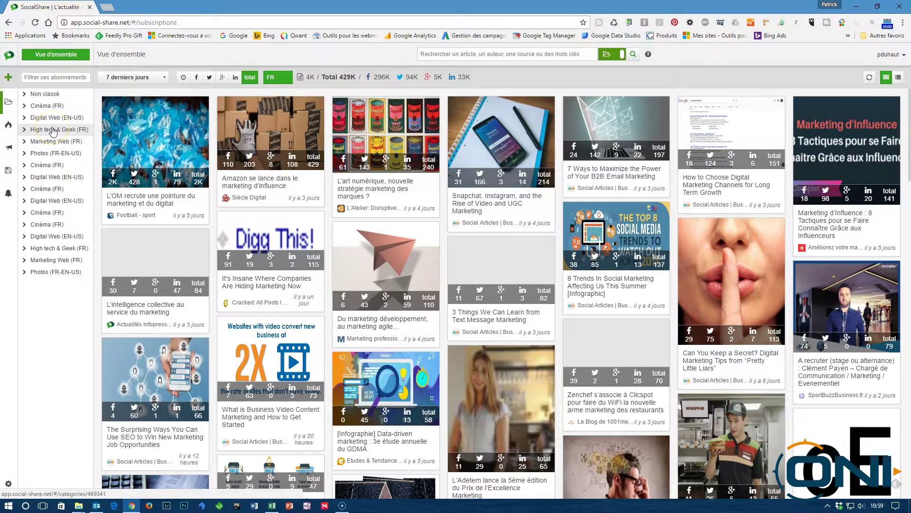
left_click(57, 142)
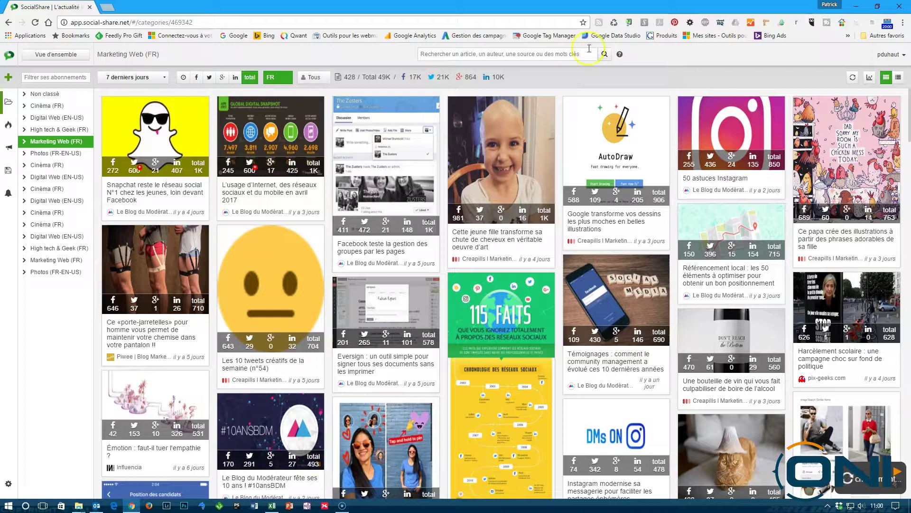
scroll(490, 257, "down", 4)
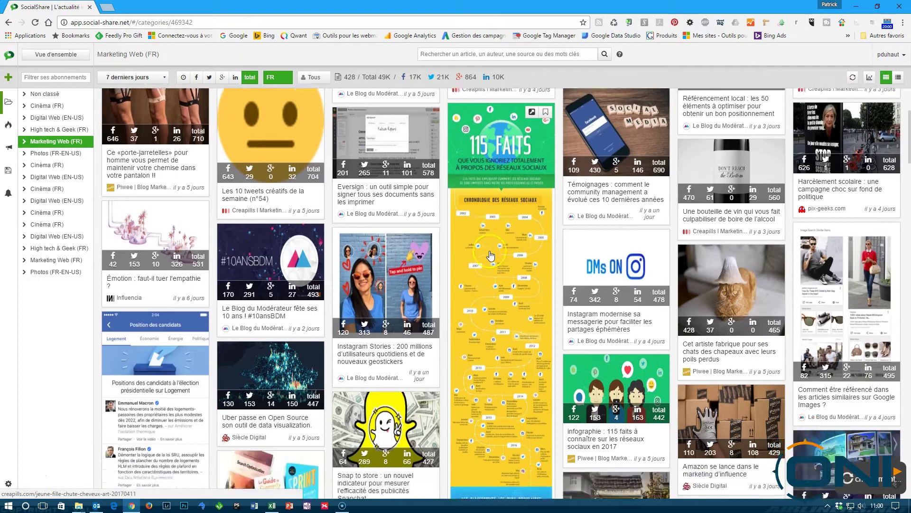
scroll(491, 256, "down", 15)
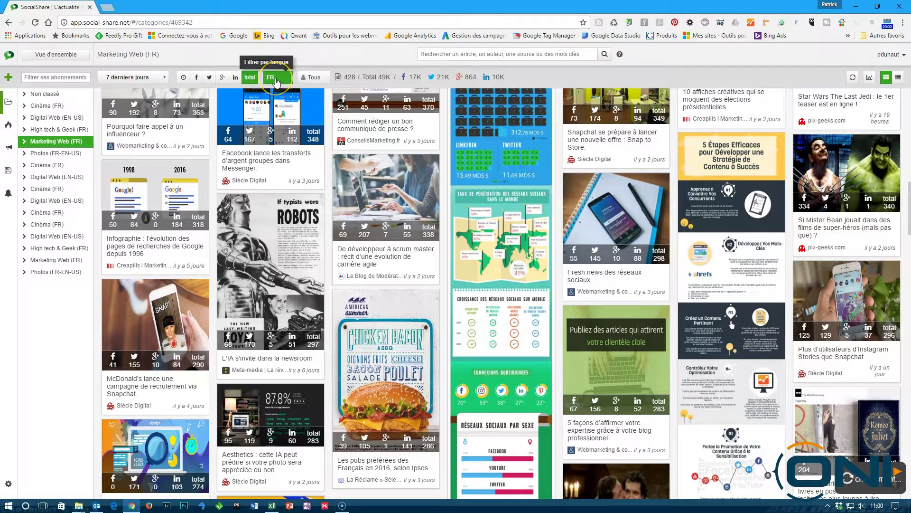
left_click(276, 80)
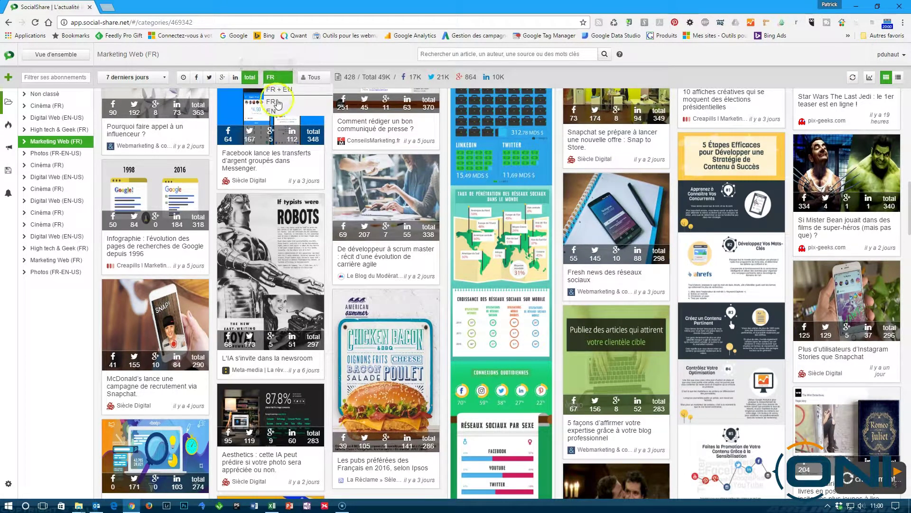
Open the article "De développeur à scrum master" from the feed, view it and return to the category.
scroll(426, 325, "down", 5)
scroll(426, 326, "down", 5)
scroll(426, 325, "up", 7)
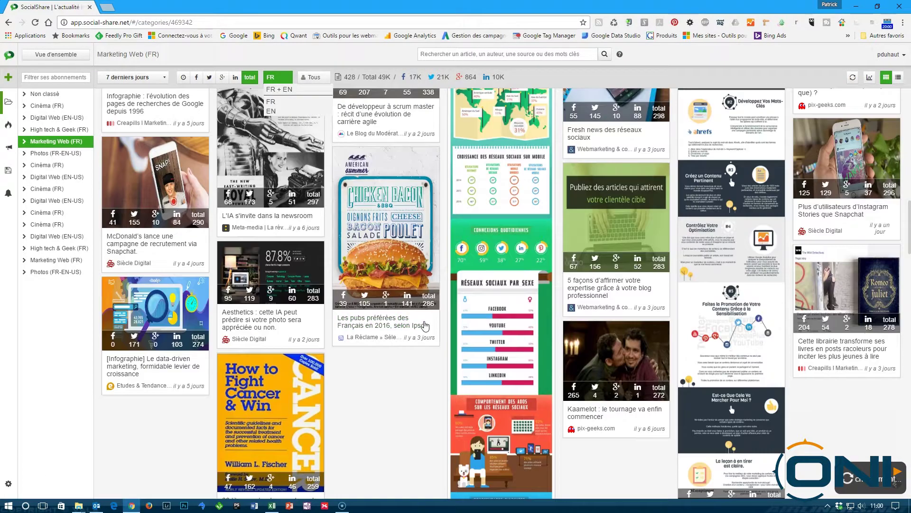
scroll(425, 325, "up", 5)
left_click(417, 308)
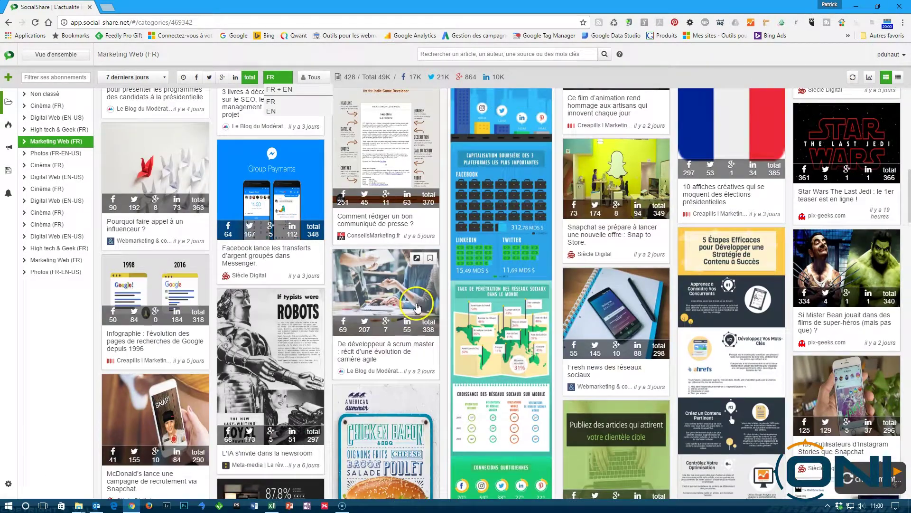
left_click(385, 348)
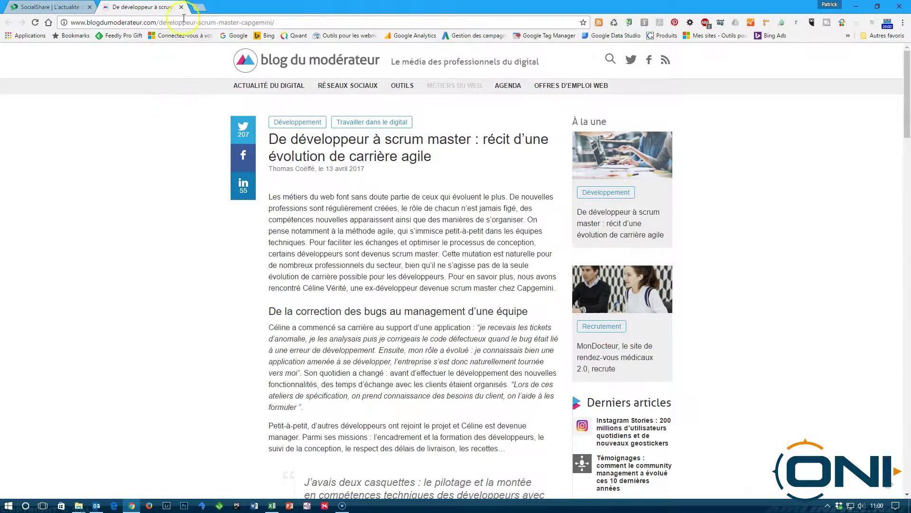
key("ctrl+w")
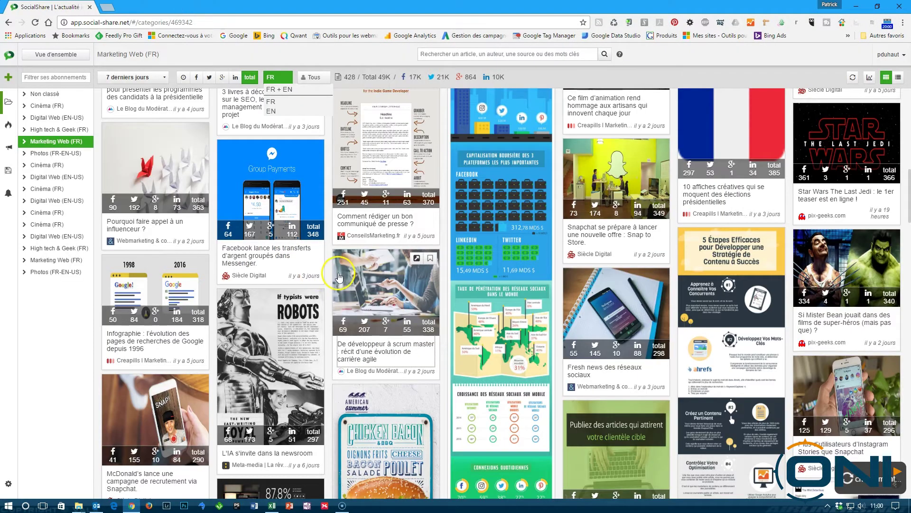
scroll(338, 276, "up", 15)
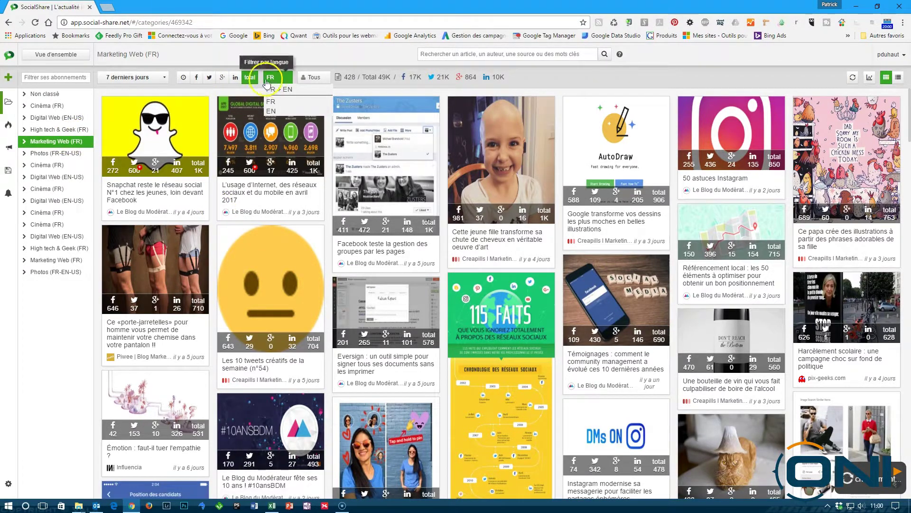
Sort the Marketing Web (FR) articles by LinkedIn shares and refresh the feed.
left_click(233, 80)
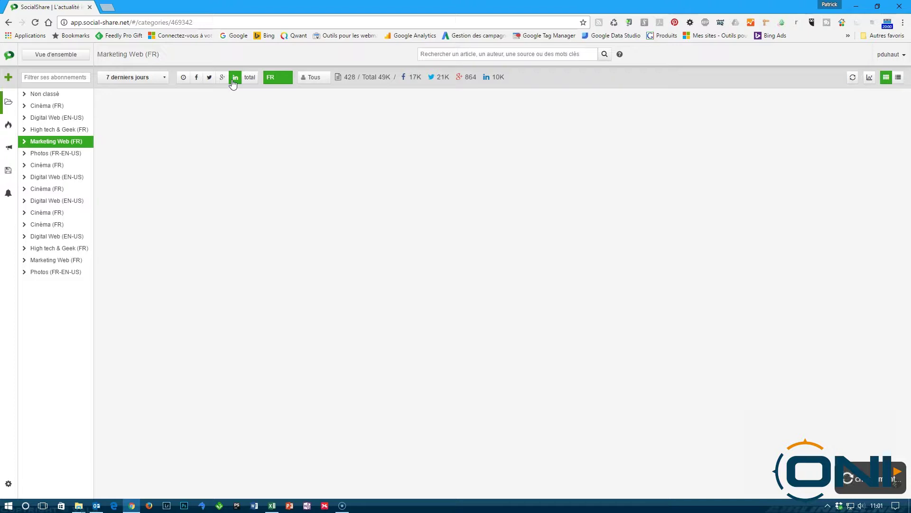
left_click(853, 76)
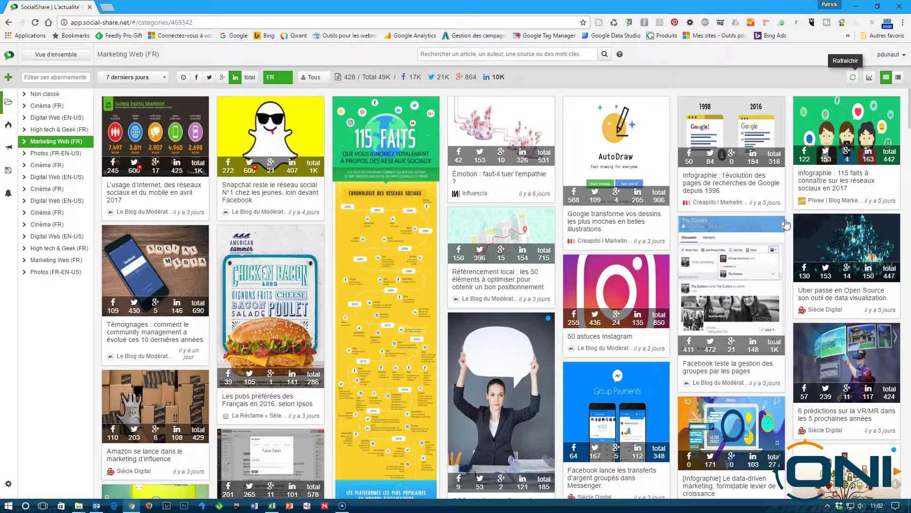
left_click(235, 87)
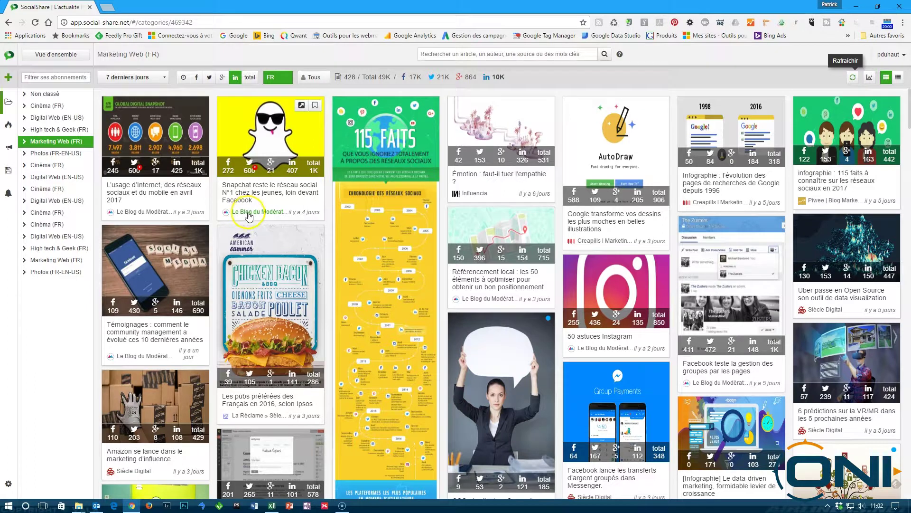
scroll(430, 370, "down", 3)
scroll(435, 380, "up", 3)
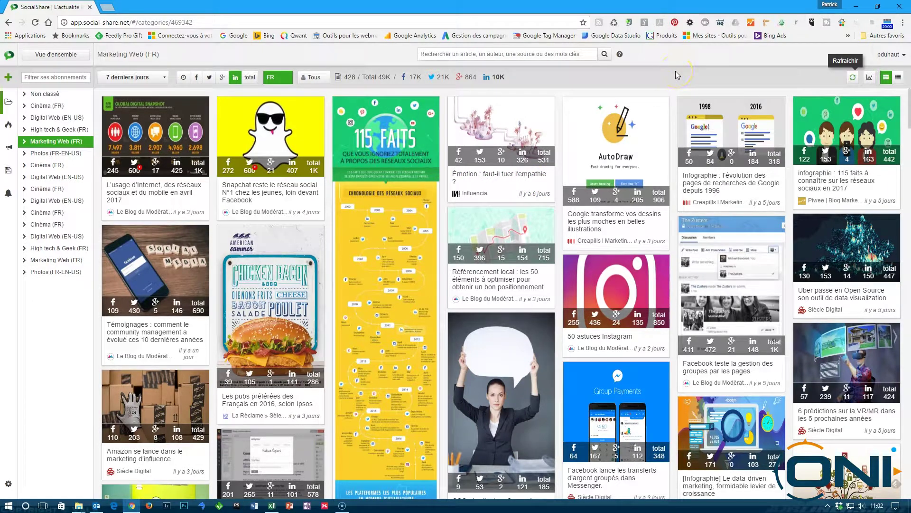
left_click(470, 141)
Add a column for High tech & Geek (FR) to the Tendances board and look through its articles.
left_click(8, 102)
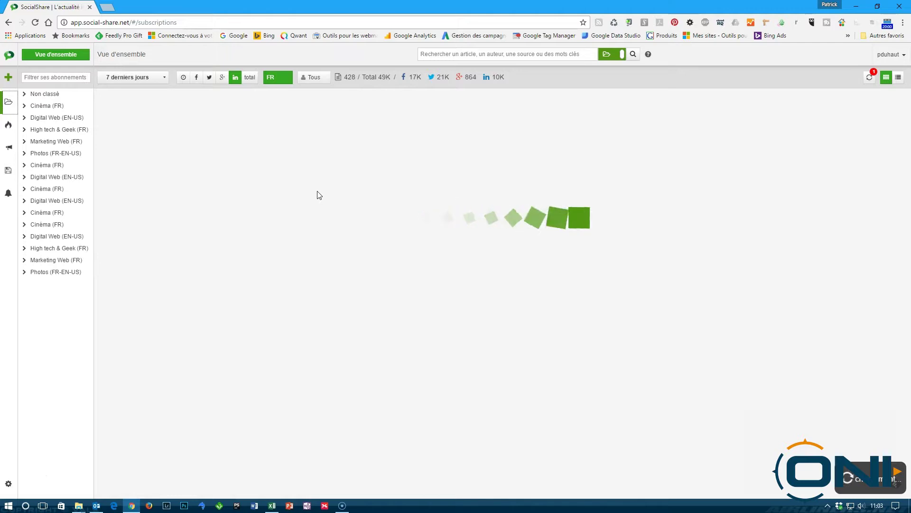
left_click(13, 130)
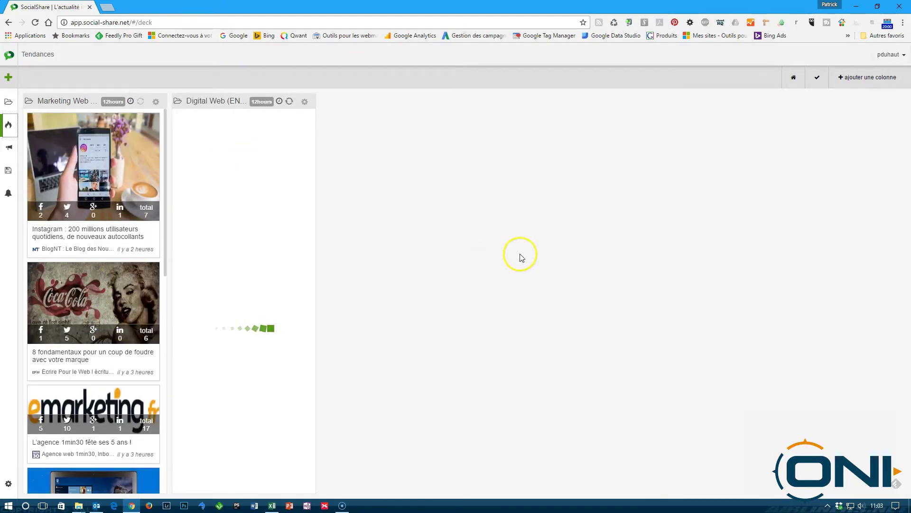
left_click(861, 81)
left_click(863, 95)
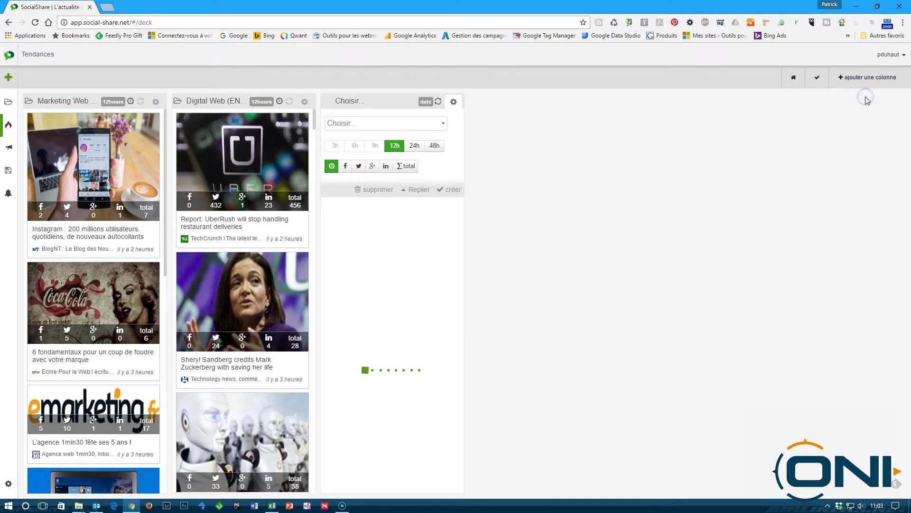
left_click(440, 125)
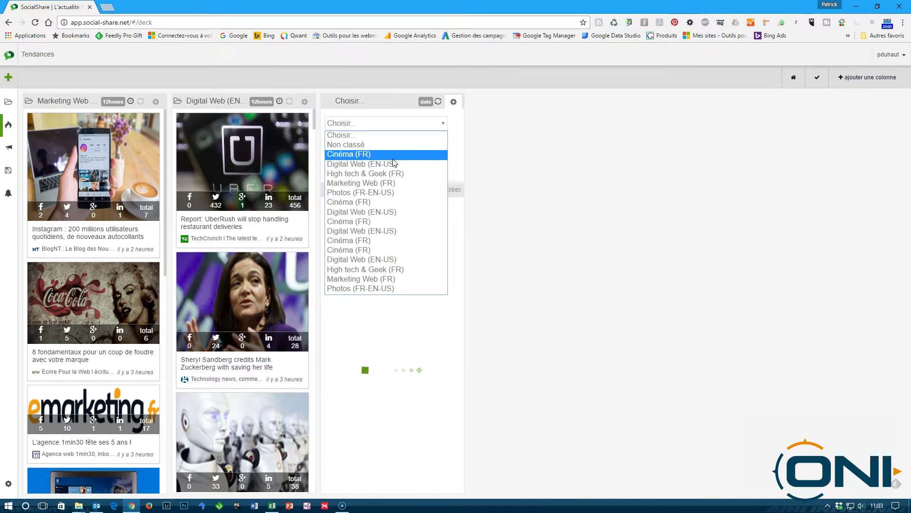
left_click(430, 269)
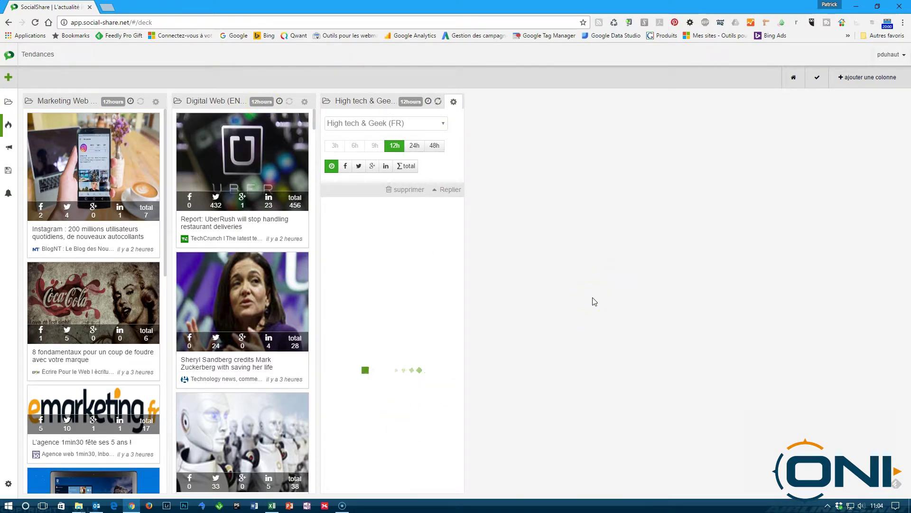
left_click(569, 292)
left_click(577, 315)
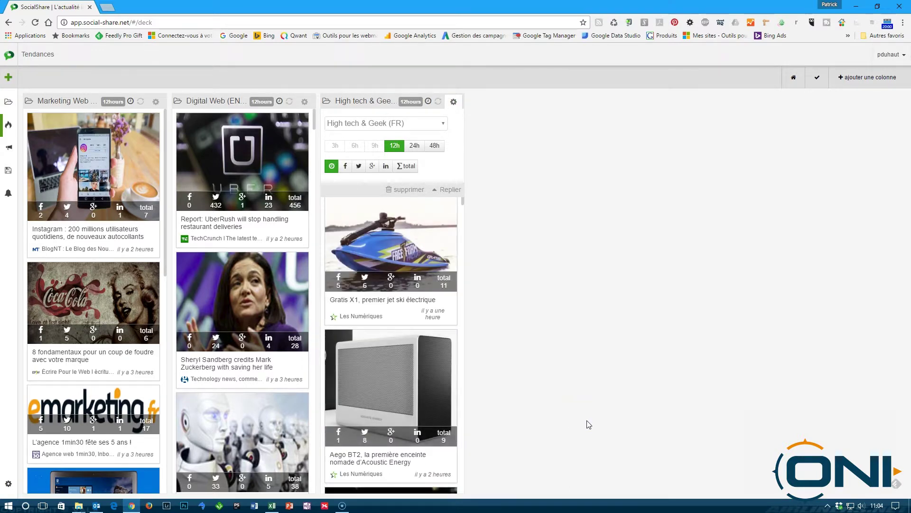
scroll(425, 411, "down", 8)
scroll(425, 411, "up", 5)
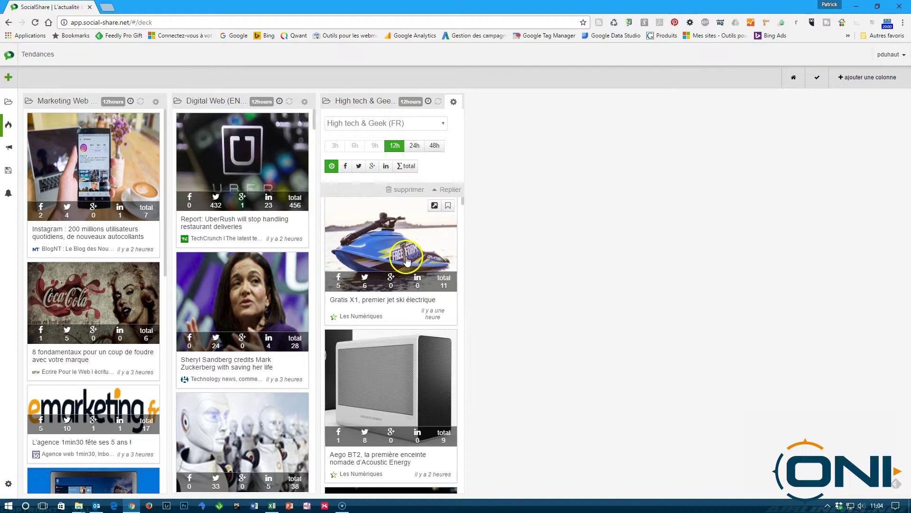
Compare the influence of Allo Ciné Actualité, Cinefil I Les films prochainement au cinéma and Box Office Mojo - Top Stories in the Influence section.
left_click(7, 147)
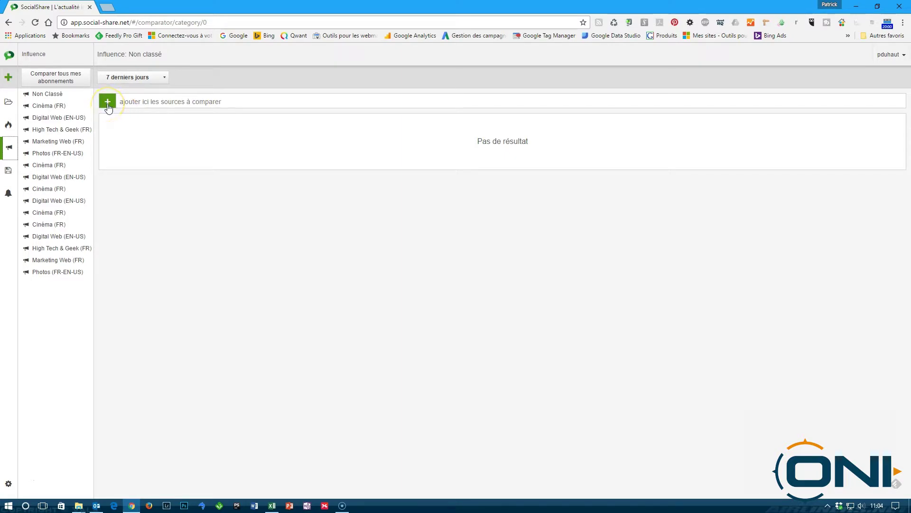
left_click(109, 105)
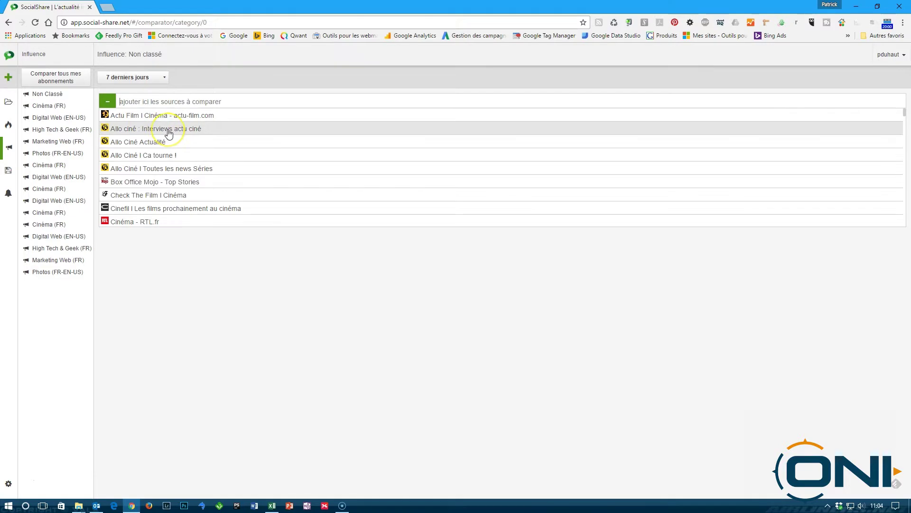
left_click(169, 144)
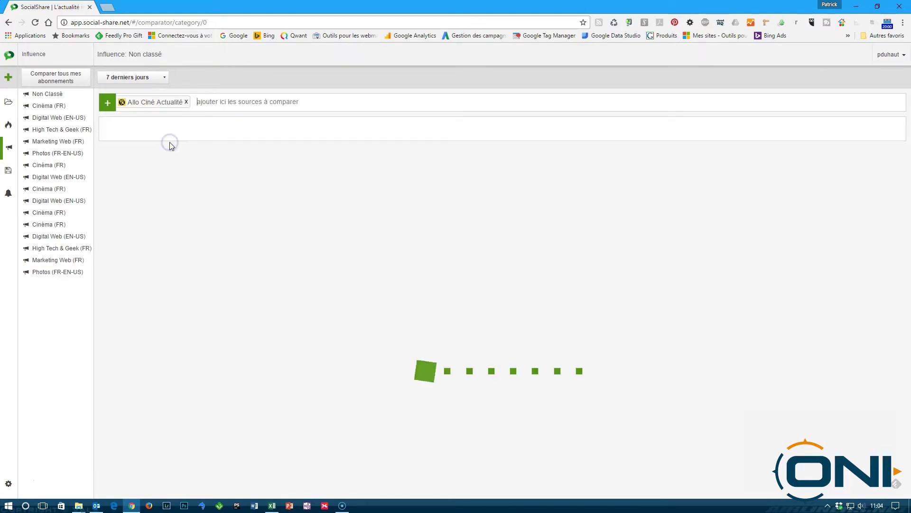
left_click(109, 104)
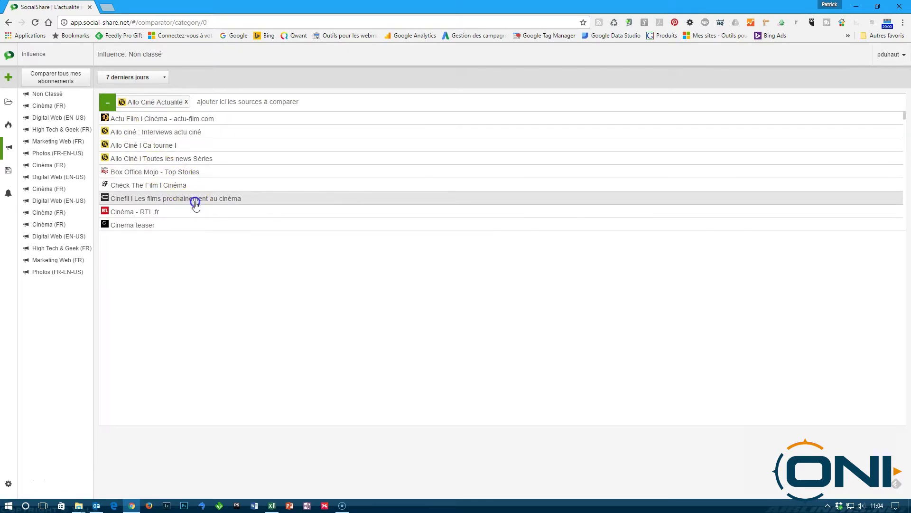
left_click(195, 201)
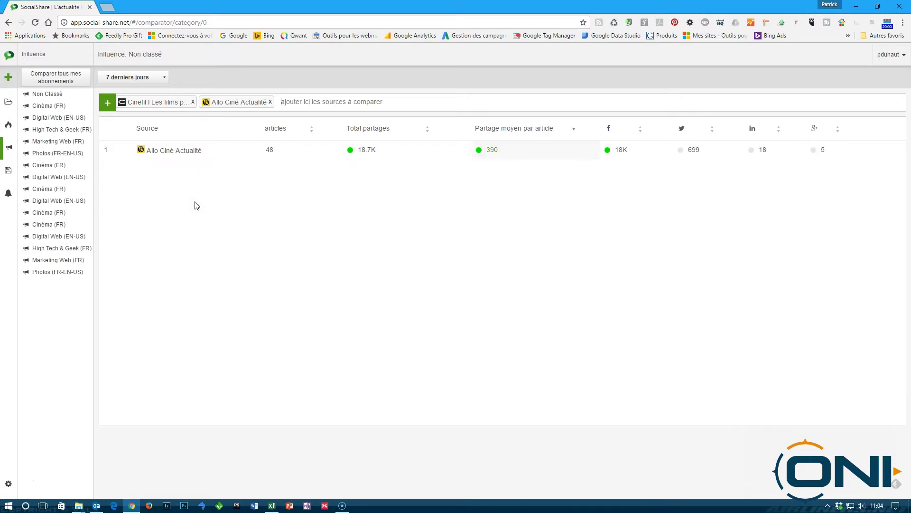
left_click(156, 97)
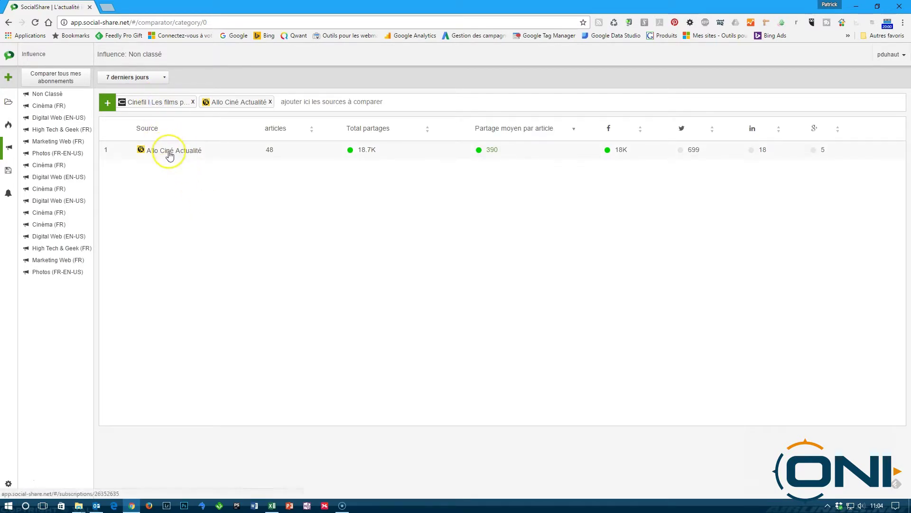
left_click(106, 103)
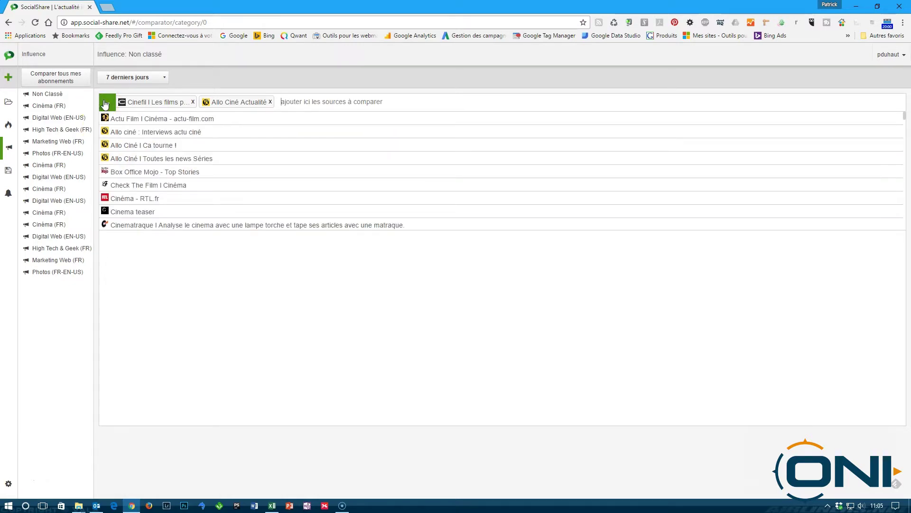
left_click(140, 171)
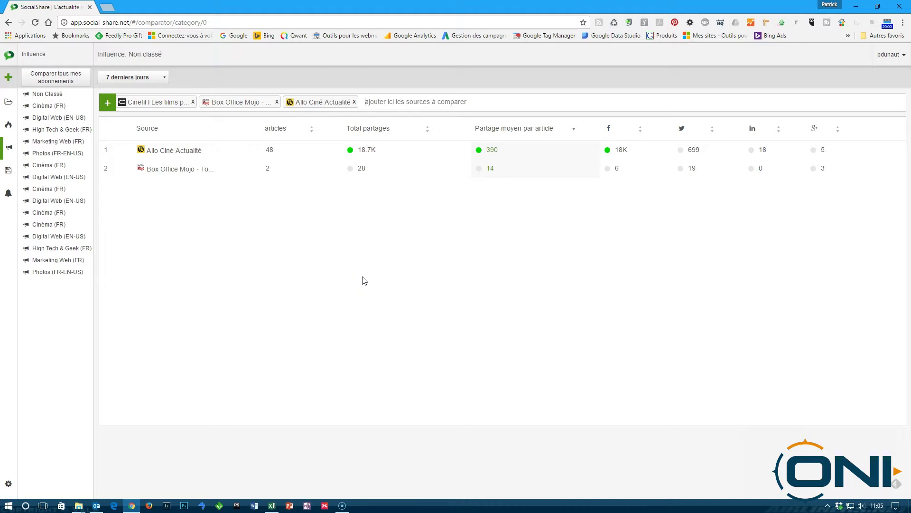
Open the Bookmarks section and dismiss the plan upgrade notice.
left_click(10, 172)
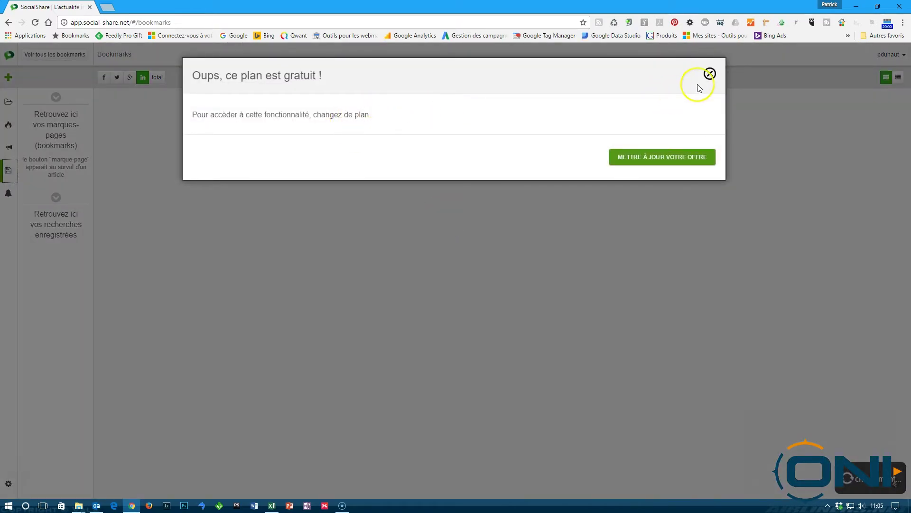
left_click(710, 75)
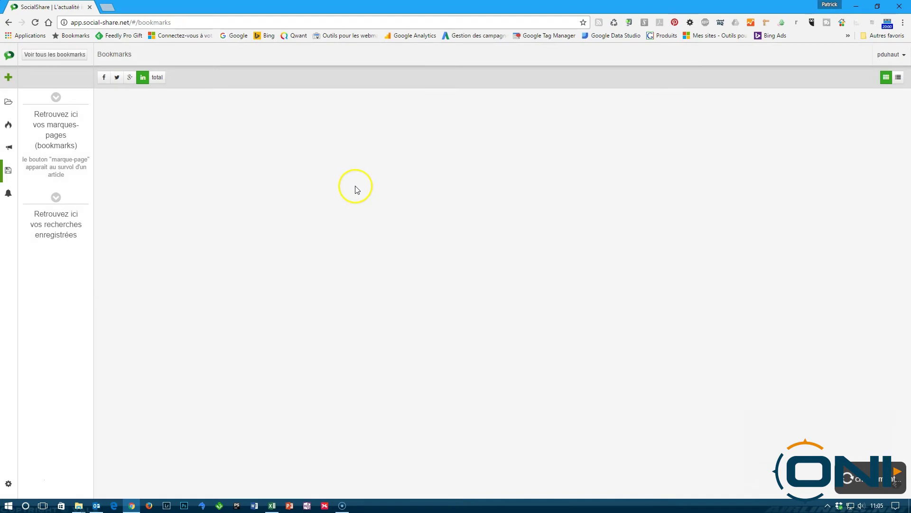
Open the Alertes section, view the form for configuring share alerts and close it without adding an alert.
left_click(9, 199)
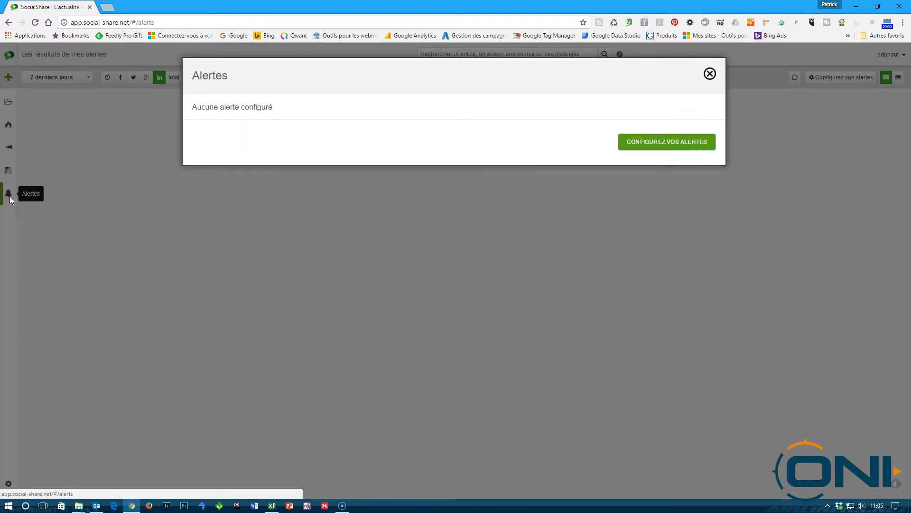
left_click(684, 141)
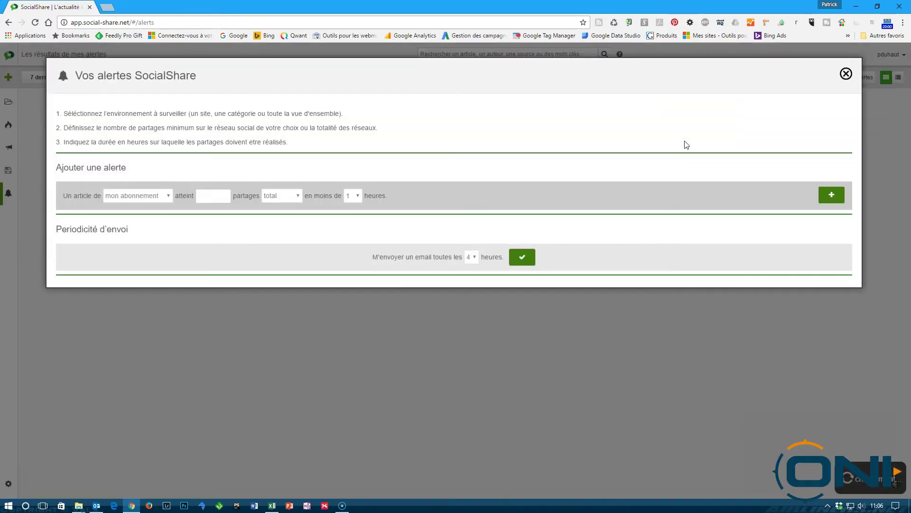
left_click(203, 211)
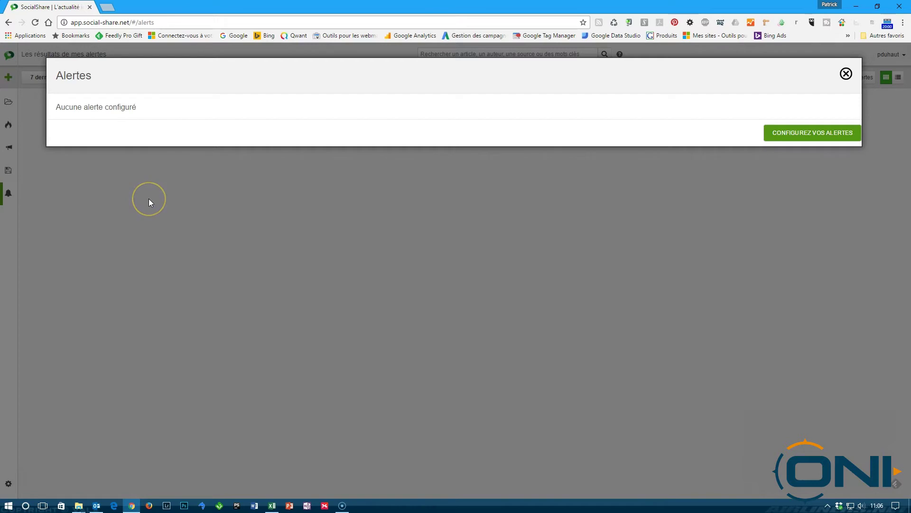
left_click(846, 75)
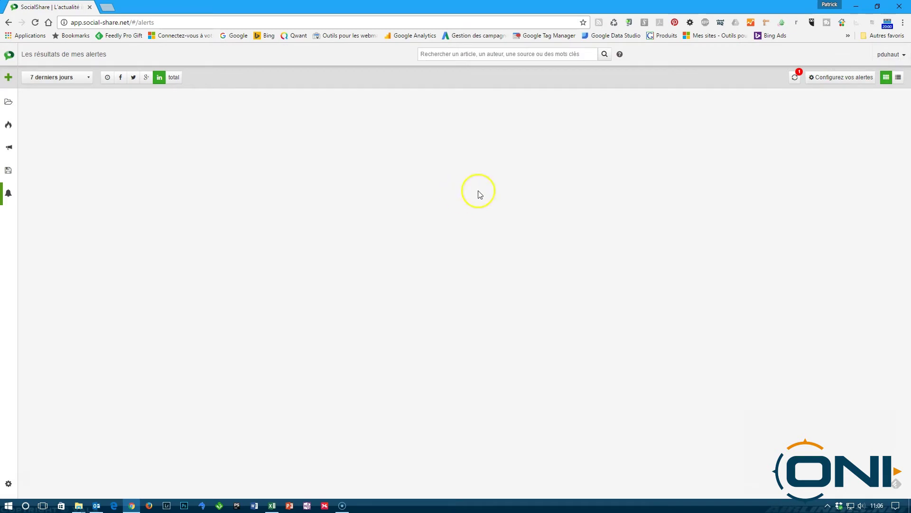
left_click(490, 198)
left_click(590, 247)
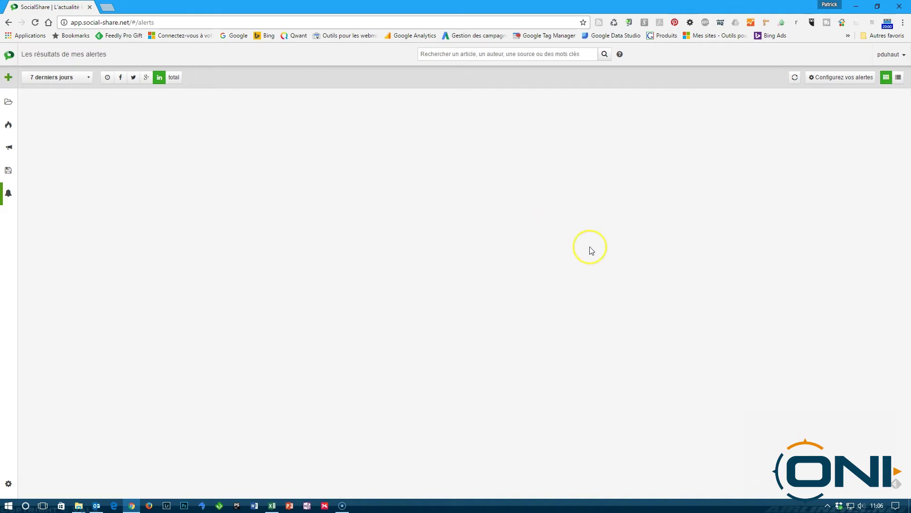